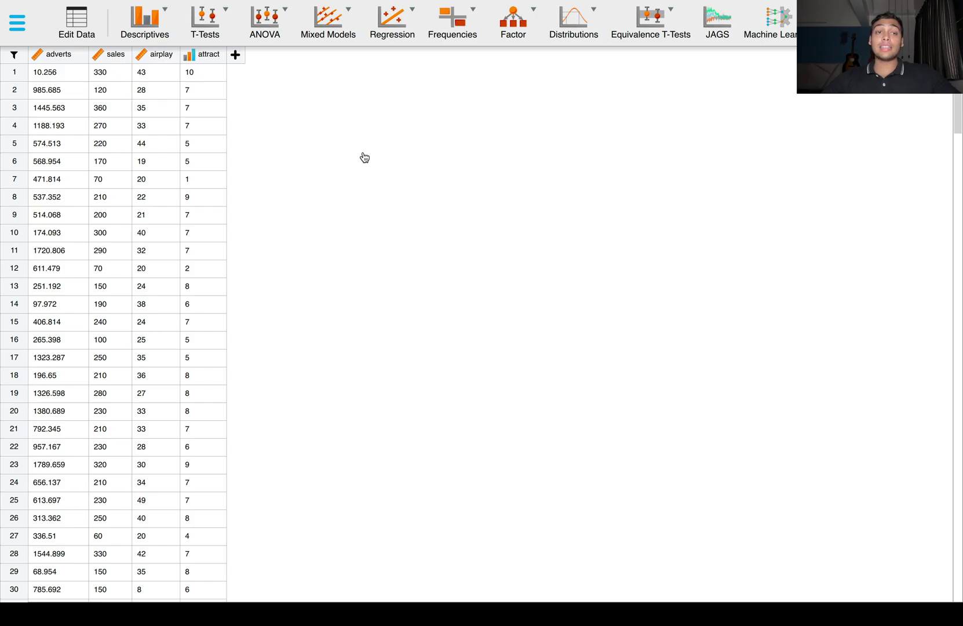
Step: Scroll the results, then peek at the Regression analyses list and dismiss it
{"action": "scroll", "coordinate": [365, 157], "scroll_direction": "down", "scroll_amount": 20}
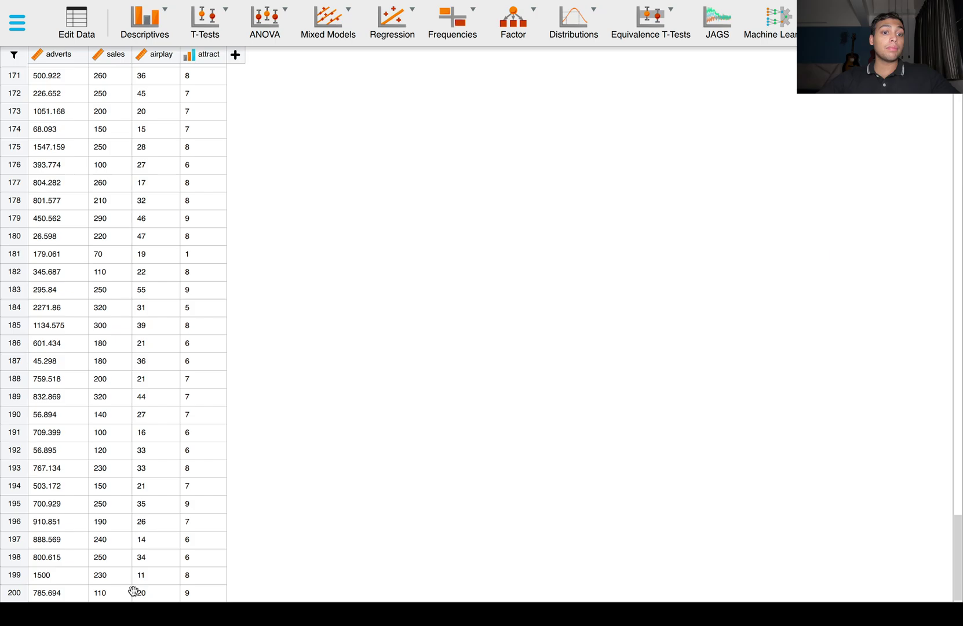
{"action": "scroll", "coordinate": [272, 520], "scroll_direction": "up", "scroll_amount": 20}
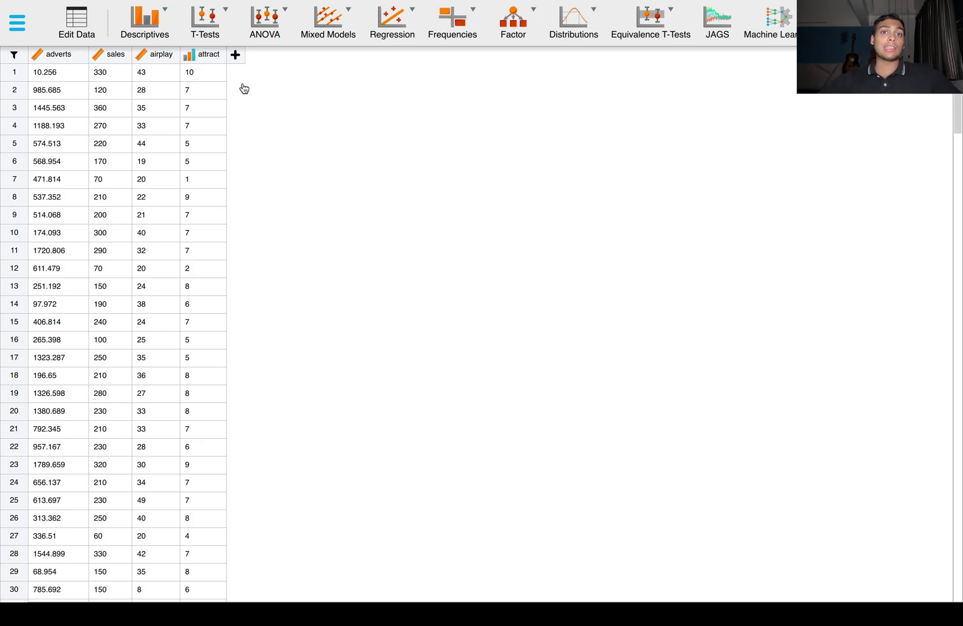
{"action": "left_click", "coordinate": [407, 22]}
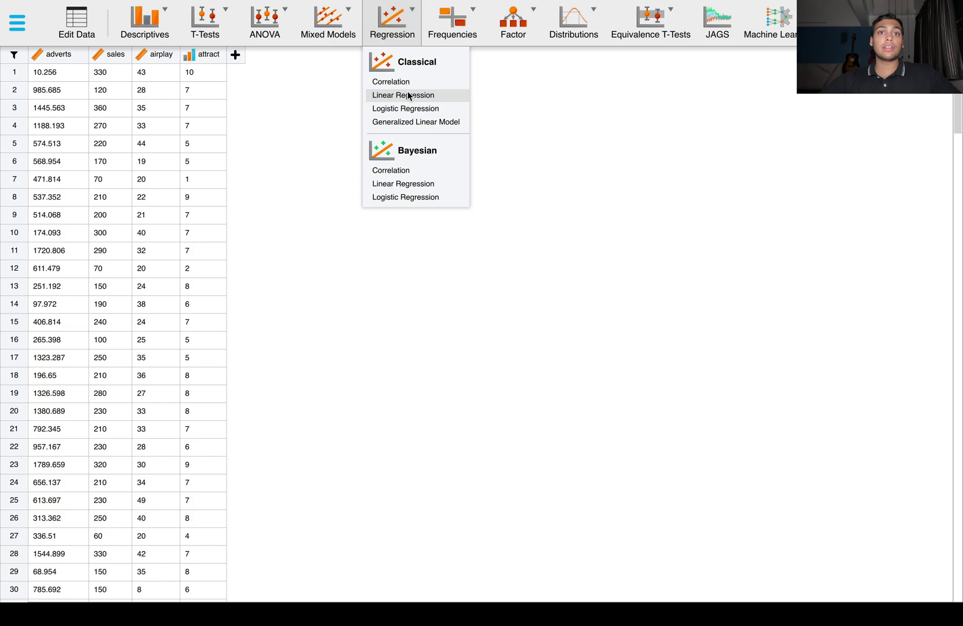
{"action": "left_click", "coordinate": [329, 102]}
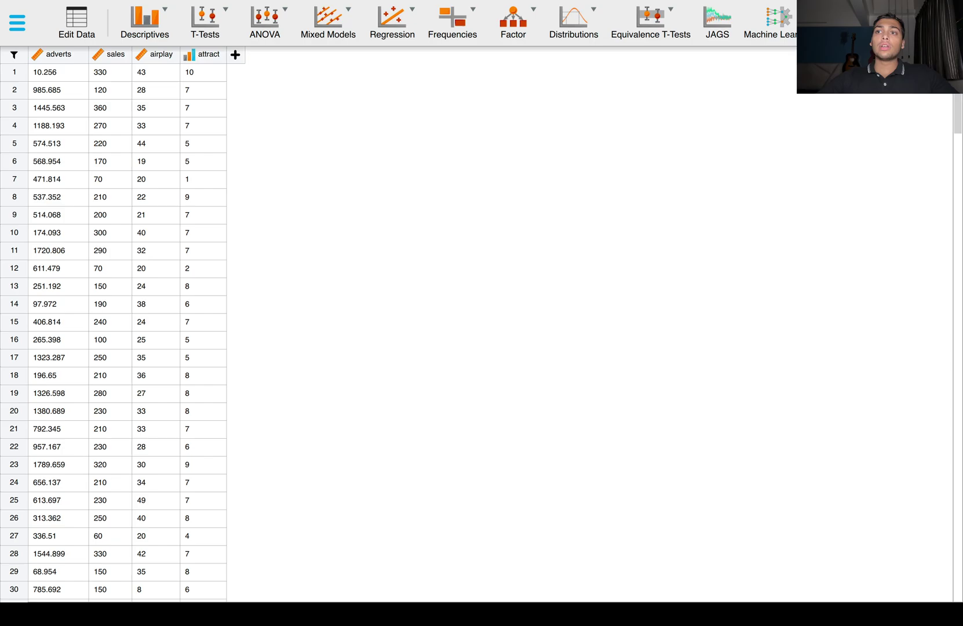
Step: Glance at the modules panel, close it, and show the Machine Learning analyses menu
{"action": "left_click", "coordinate": [947, 22]}
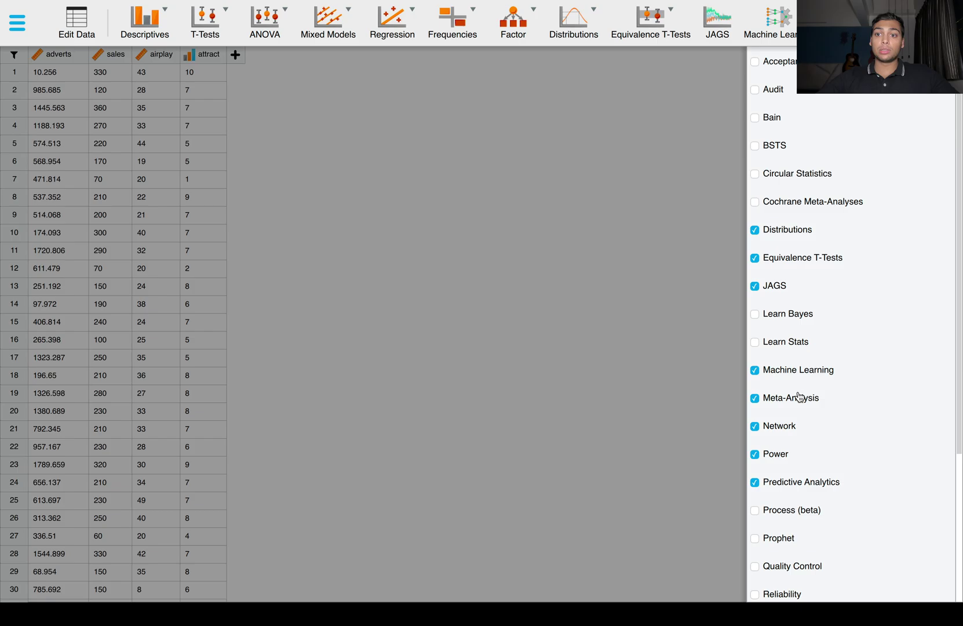
{"action": "left_click", "coordinate": [660, 221]}
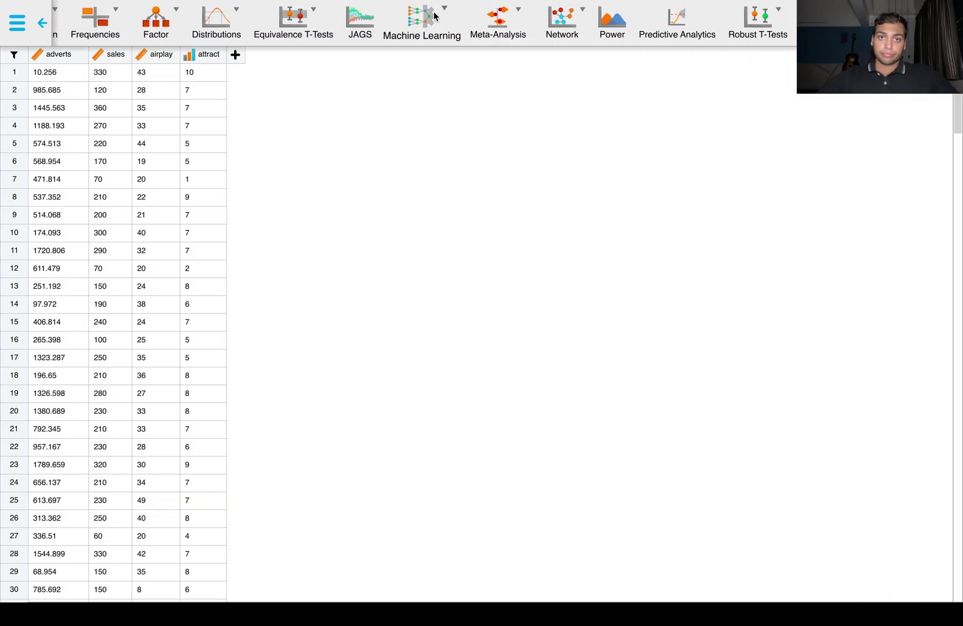
{"action": "left_click", "coordinate": [441, 15]}
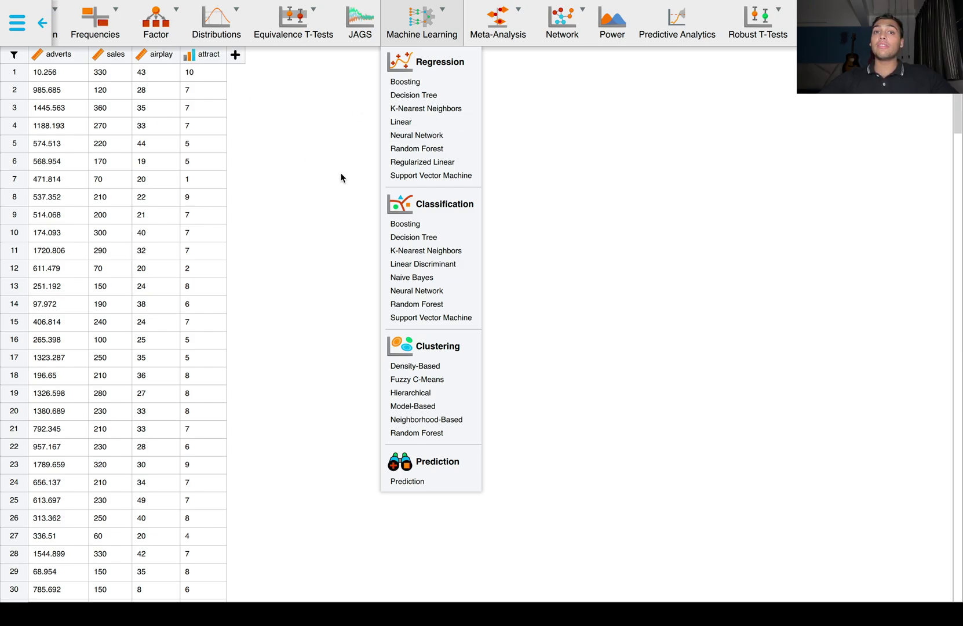
Step: Choose Regression > Linear from the Machine Learning menu
{"action": "left_click", "coordinate": [409, 123]}
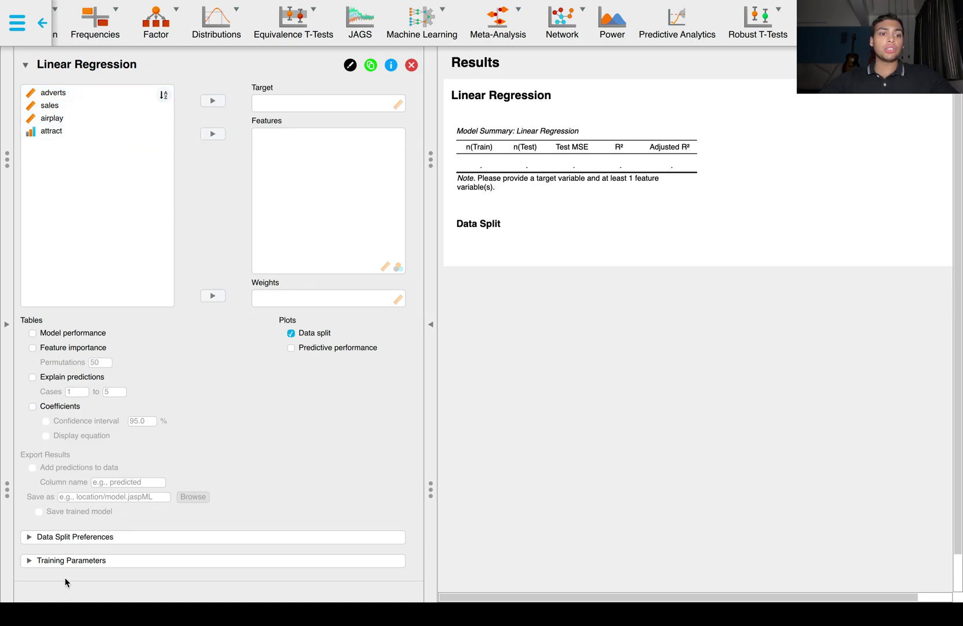
Step: Under Training Parameters, enable Set seed and set the seed value to 2
{"action": "left_click", "coordinate": [71, 560]}
{"action": "left_click", "coordinate": [32, 582]}
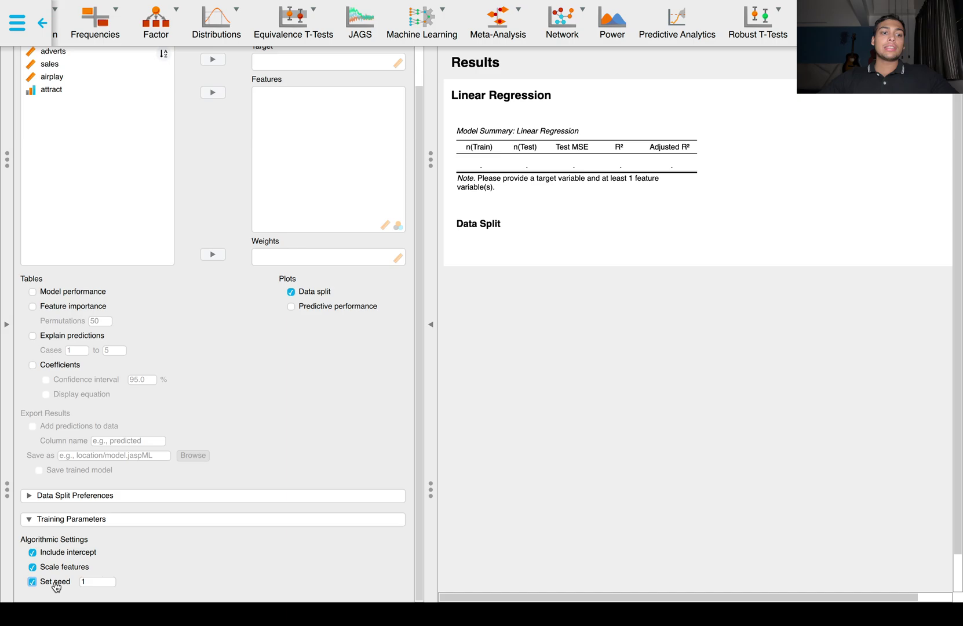
{"action": "left_click", "coordinate": [98, 581]}
{"action": "type", "text": "2"}
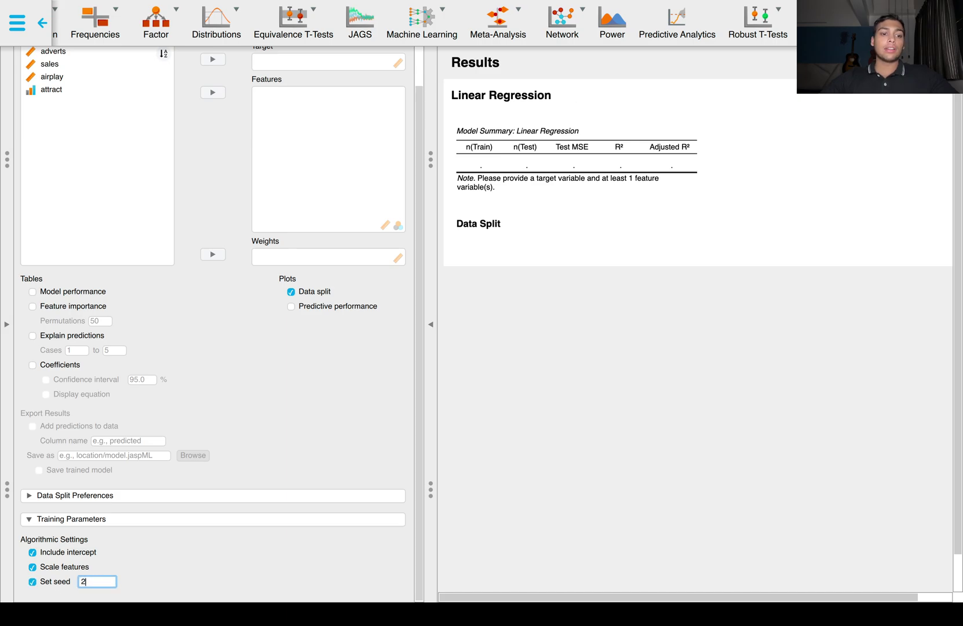
{"action": "left_click", "coordinate": [193, 560]}
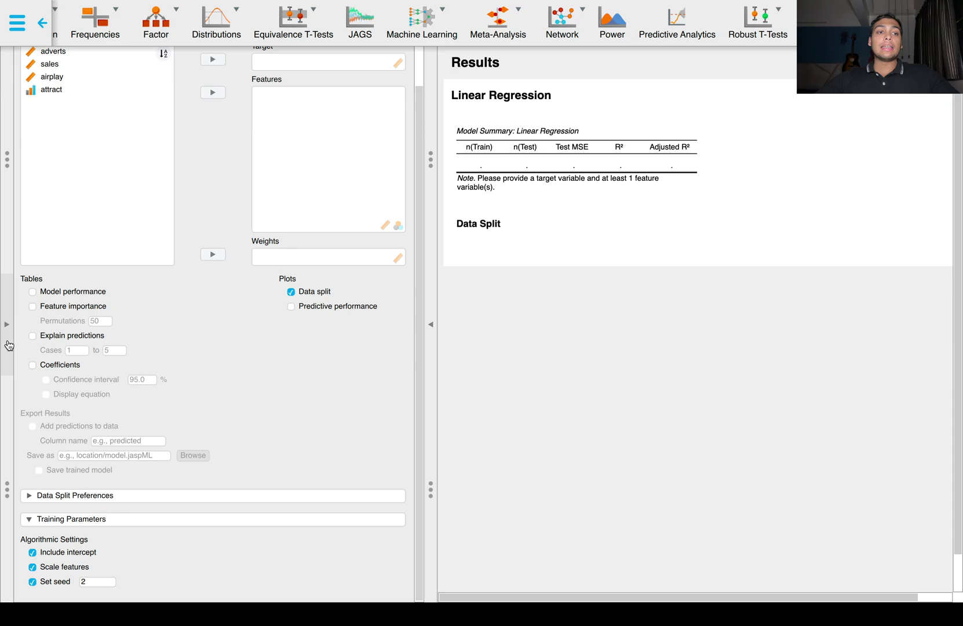
Step: Reopen Training Parameters and expand Data Split Preferences, showing the 20% holdout test sample
{"action": "left_click", "coordinate": [88, 519]}
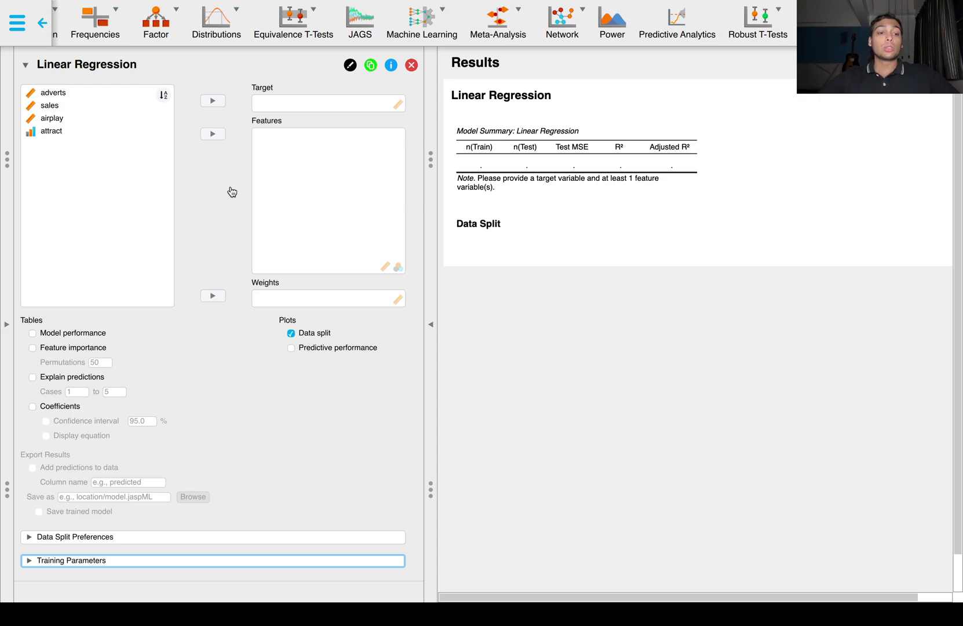
{"action": "left_click", "coordinate": [95, 561]}
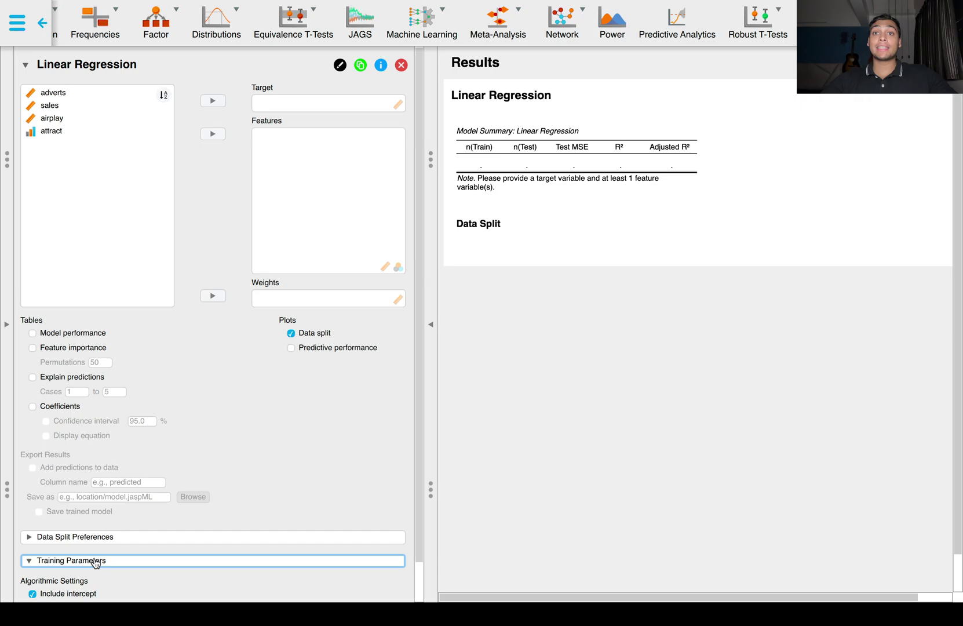
{"action": "scroll", "coordinate": [96, 562], "scroll_direction": "down", "scroll_amount": 2}
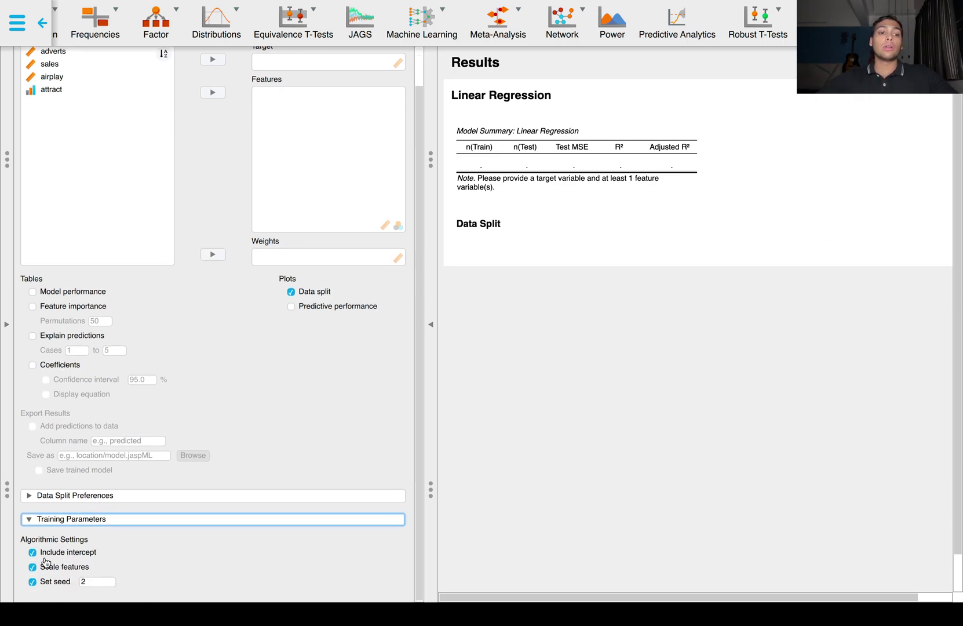
{"action": "left_click", "coordinate": [125, 496]}
{"action": "scroll", "coordinate": [179, 521], "scroll_direction": "down", "scroll_amount": 3}
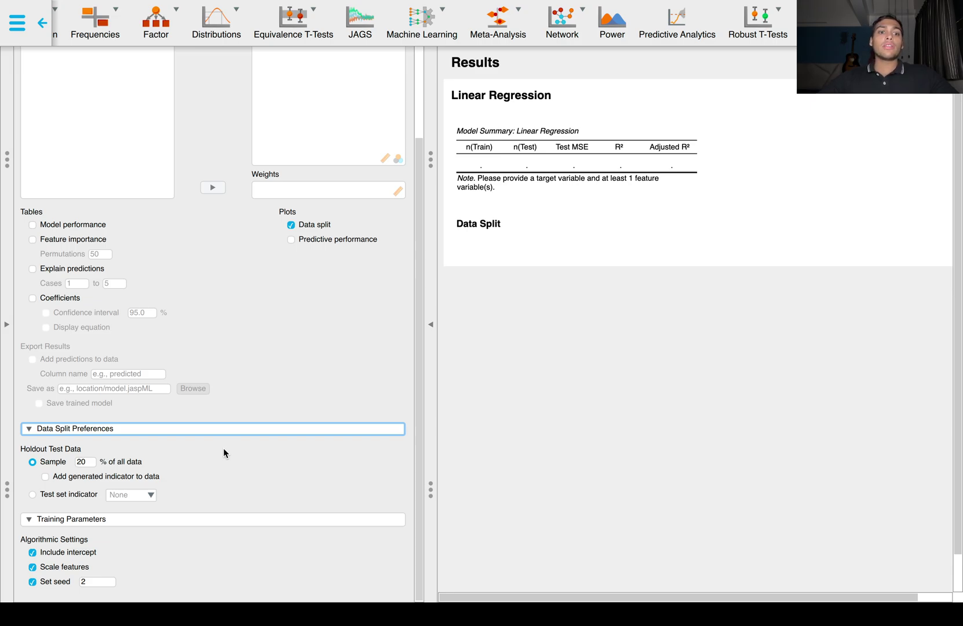
Step: Change the holdout test sample from 20% to 10% of all data
{"action": "left_click", "coordinate": [192, 518]}
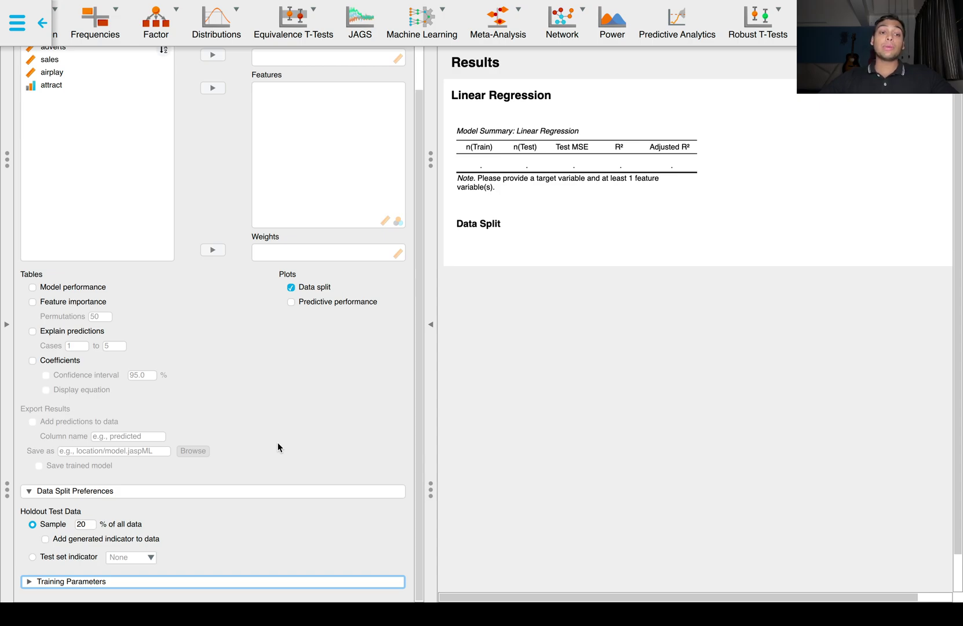
{"action": "left_click", "coordinate": [79, 526]}
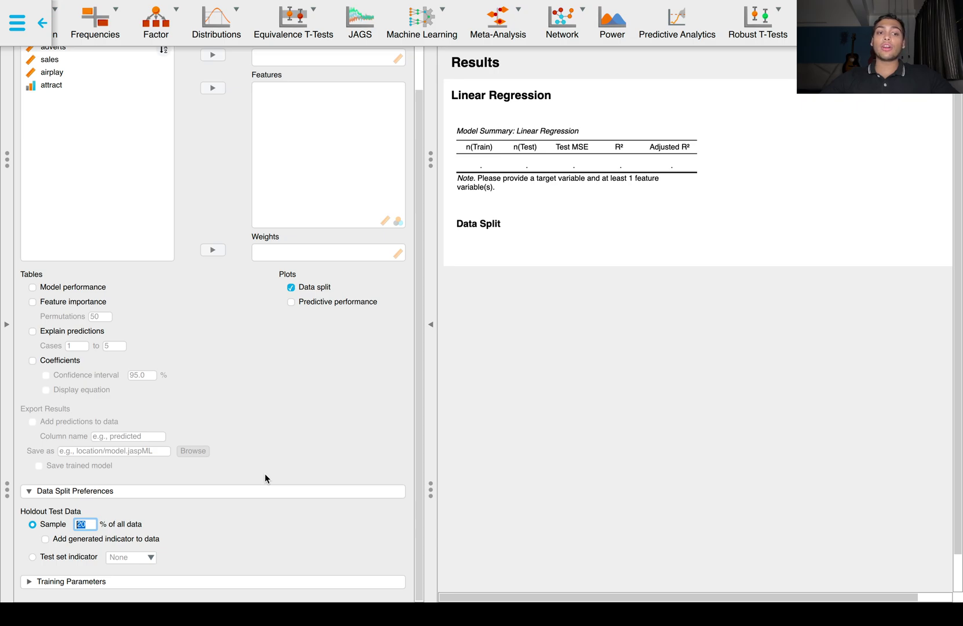
{"action": "type", "text": "10"}
{"action": "left_click", "coordinate": [337, 525]}
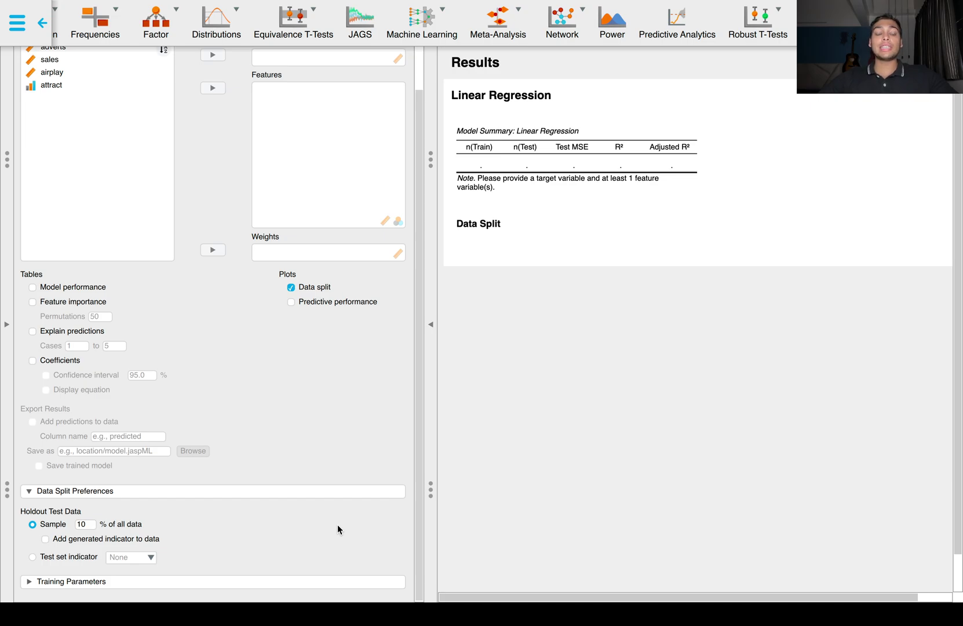
{"action": "left_click", "coordinate": [321, 494]}
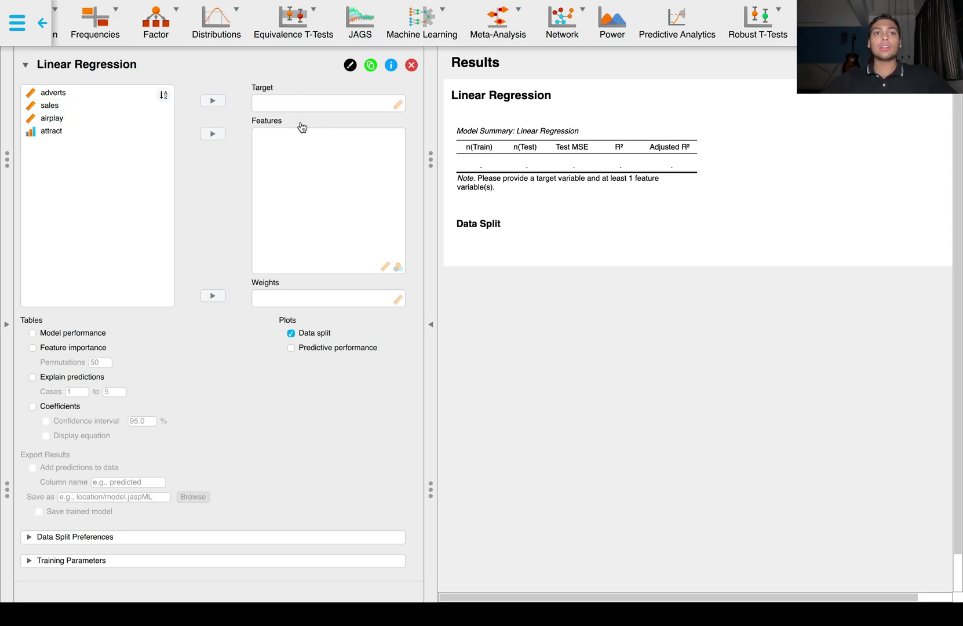
Step: Assign sales as the Target variable and select adverts in the variable list
{"action": "left_click", "coordinate": [52, 107]}
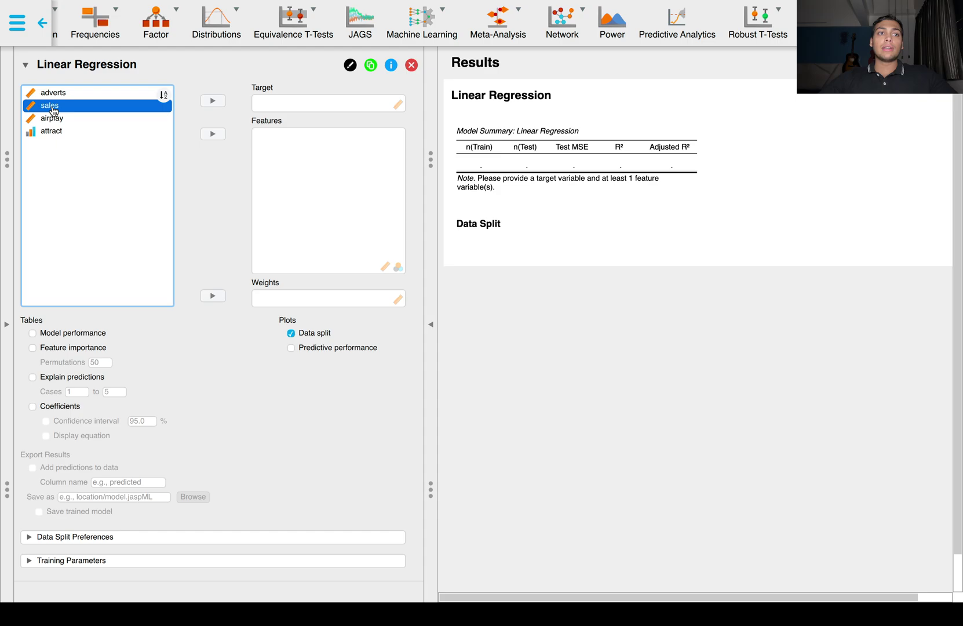
{"action": "left_click", "coordinate": [214, 100]}
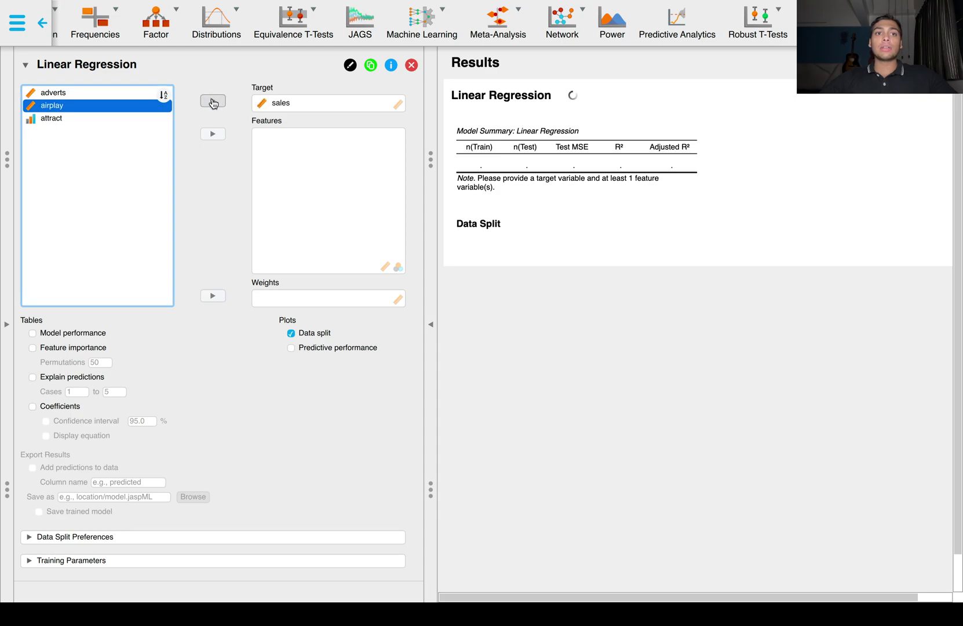
{"action": "left_click", "coordinate": [125, 92]}
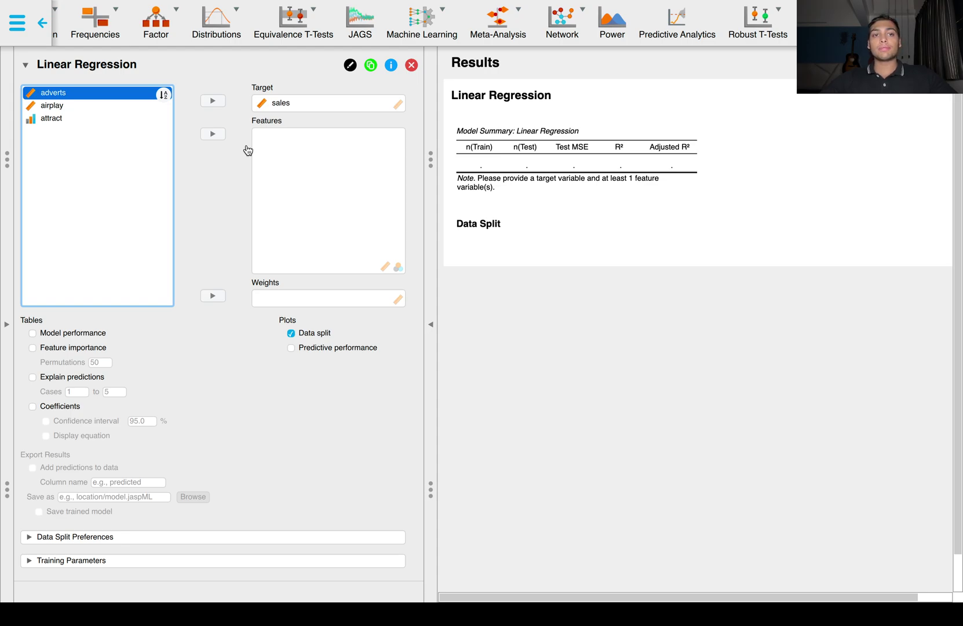
Step: Add adverts as a Feature, producing a 180/20 split with test MSE 3388.086
{"action": "left_click", "coordinate": [213, 135]}
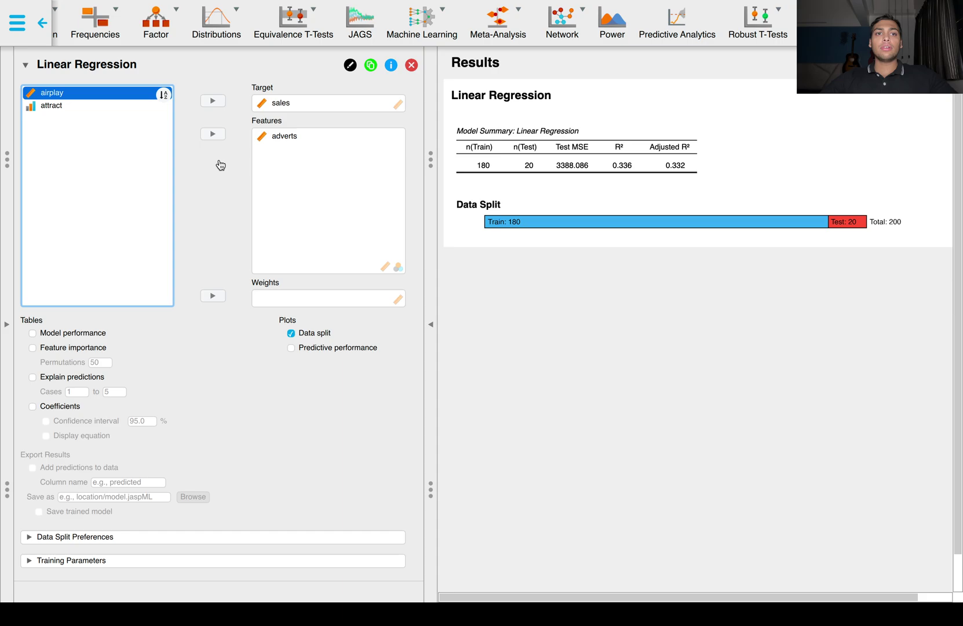
{"action": "left_click", "coordinate": [220, 165]}
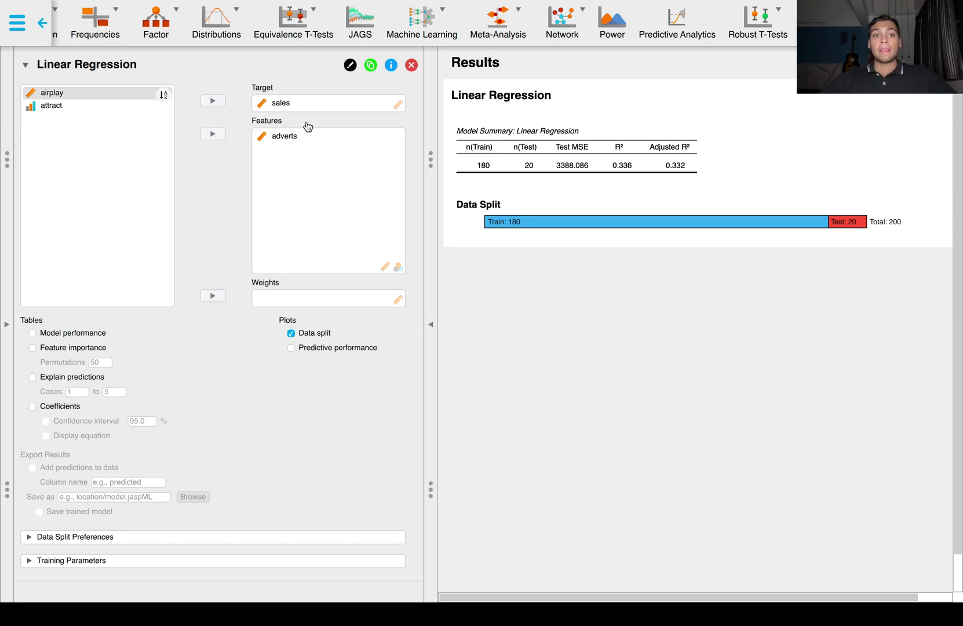
Step: Add the Predictive performance plot of predicted versus observed test values
{"action": "left_click", "coordinate": [292, 348]}
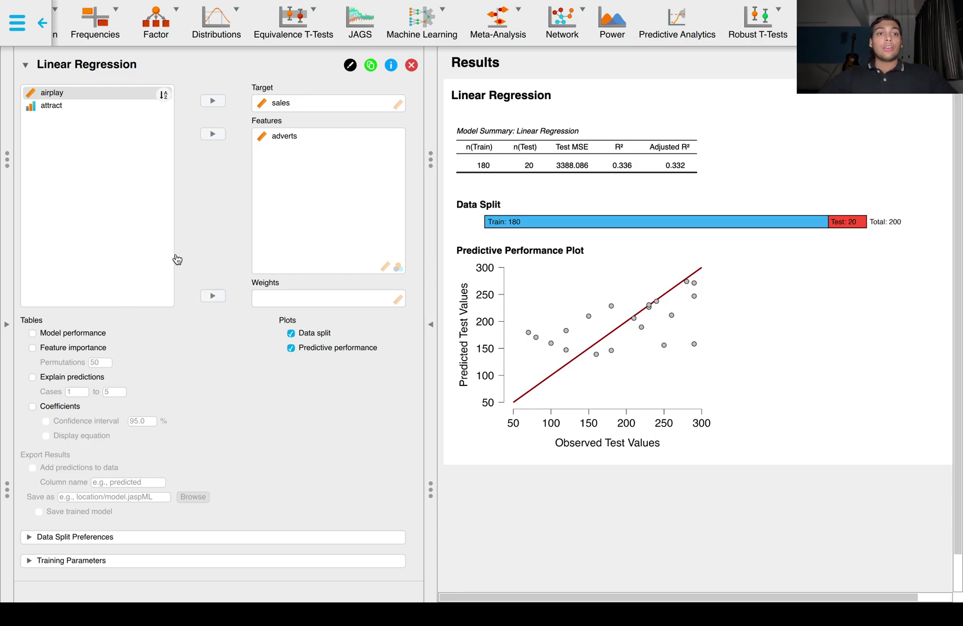
{"action": "left_click", "coordinate": [90, 338]}
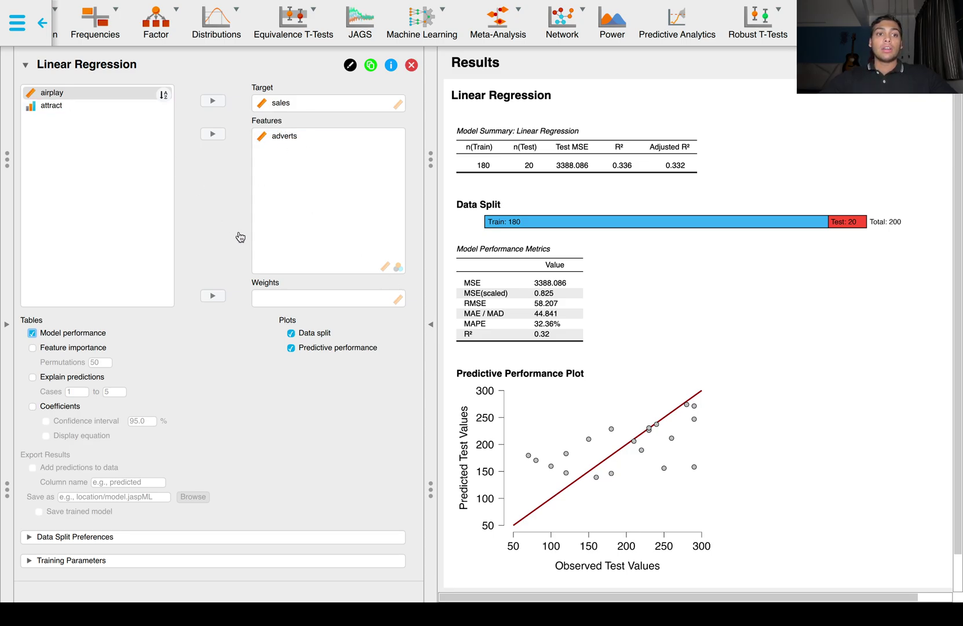
Step: Turn on the Feature importance table and set Permutations to 1000
{"action": "left_click", "coordinate": [89, 351]}
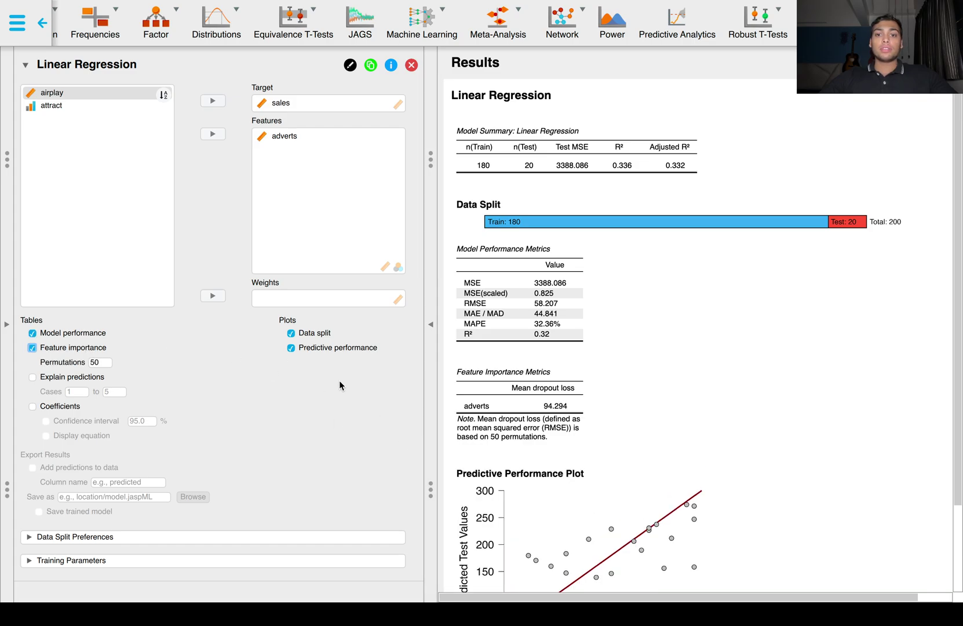
{"action": "scroll", "coordinate": [445, 427], "scroll_direction": "down", "scroll_amount": 2}
{"action": "scroll", "coordinate": [445, 426], "scroll_direction": "down", "scroll_amount": 2}
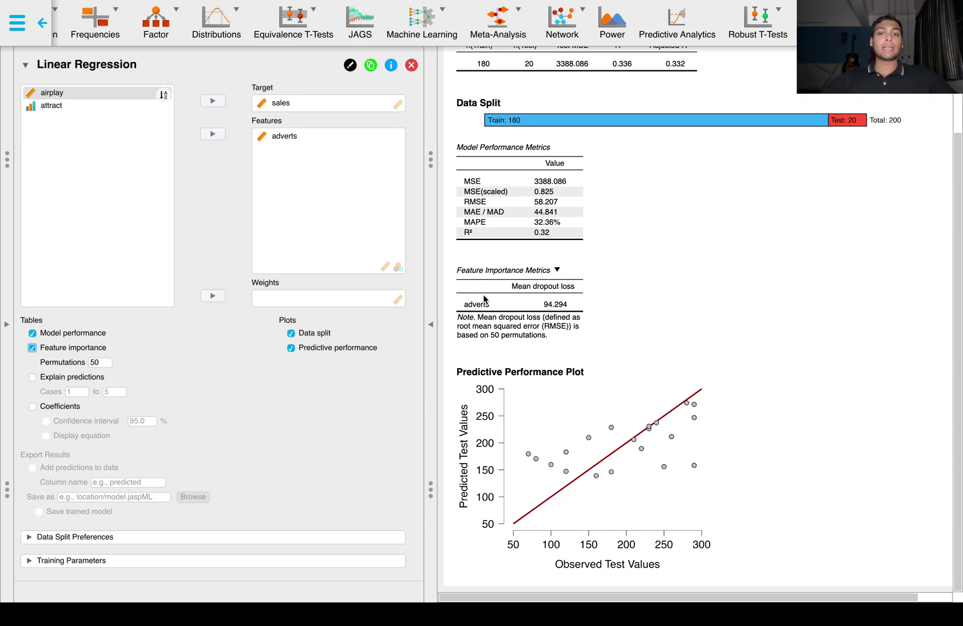
{"action": "double_click", "coordinate": [95, 361]}
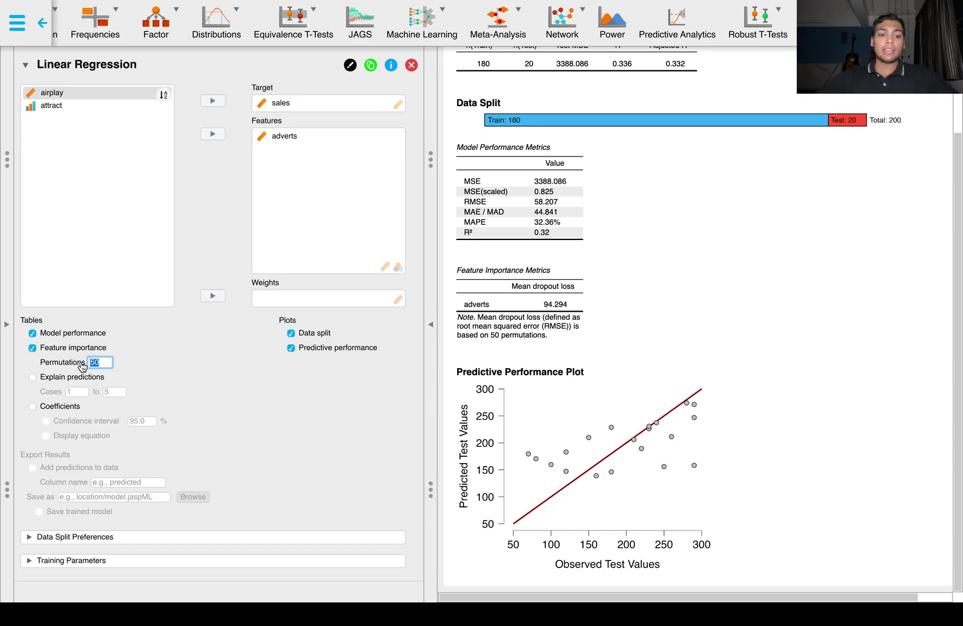
{"action": "type", "text": "1000"}
{"action": "key", "text": "Return"}
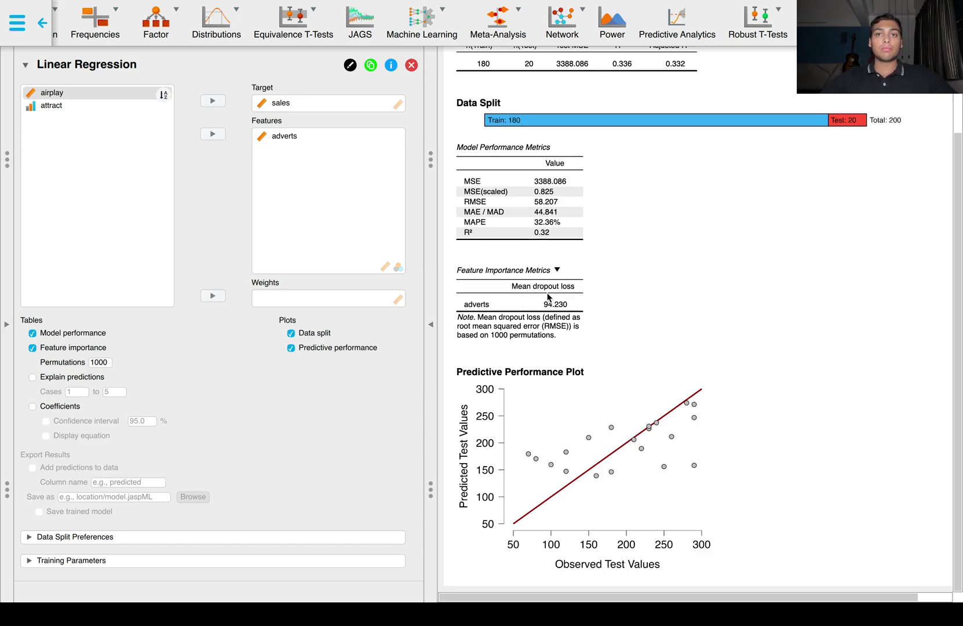
{"action": "scroll", "coordinate": [548, 297], "scroll_direction": "up", "scroll_amount": 4}
{"action": "scroll", "coordinate": [548, 297], "scroll_direction": "down", "scroll_amount": 4}
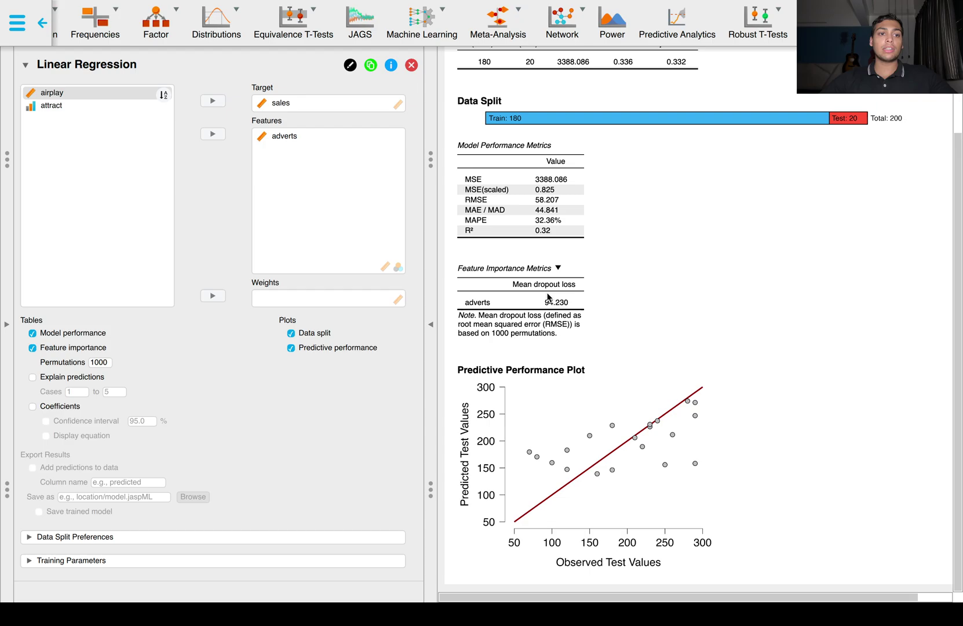
Step: Enable Explain predictions and change the Cases range to 1 through 10
{"action": "left_click", "coordinate": [74, 377]}
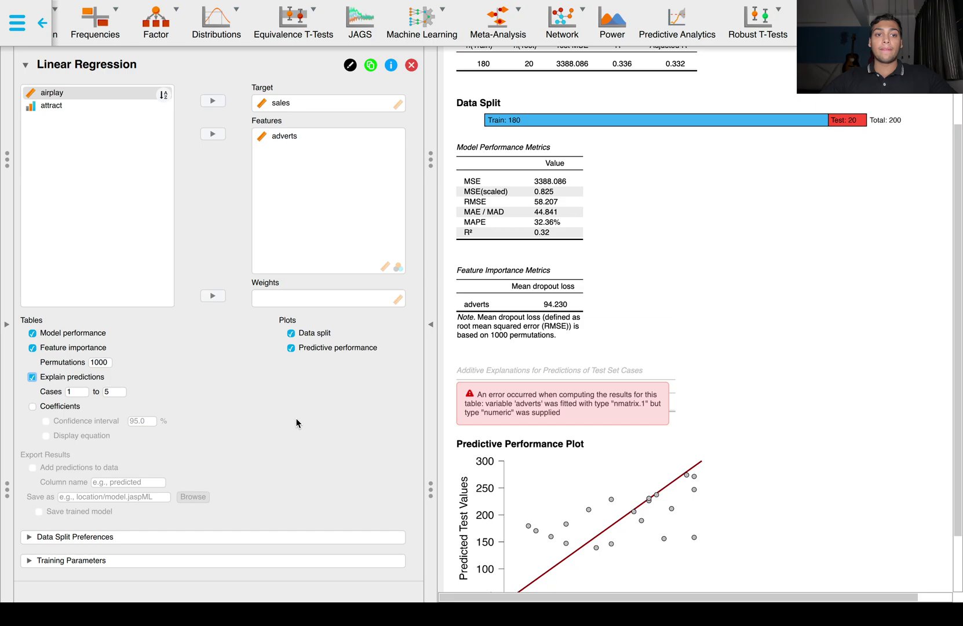
{"action": "left_click", "coordinate": [115, 392]}
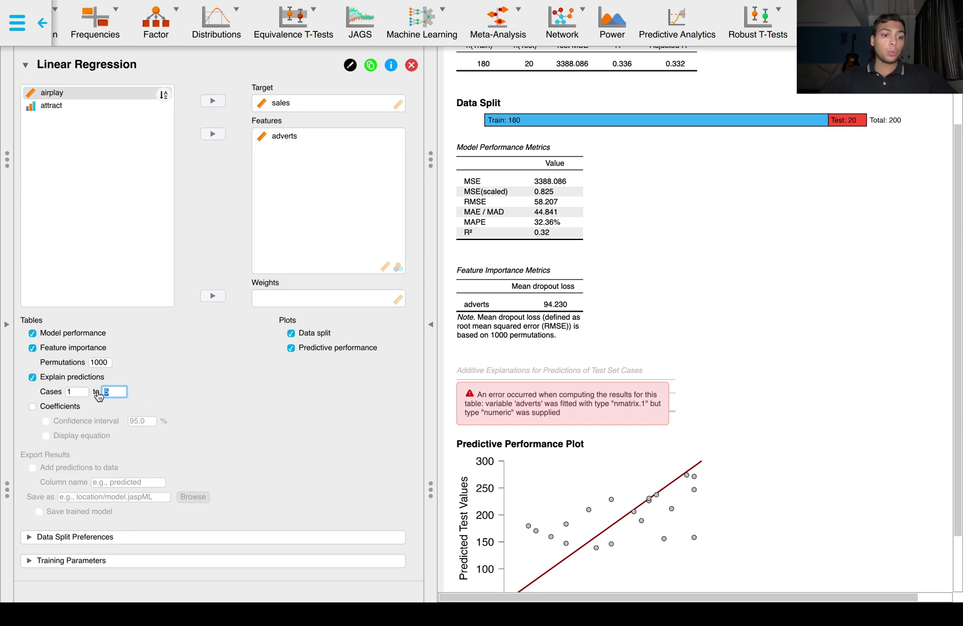
{"action": "type", "text": "10"}
{"action": "key", "text": "Return"}
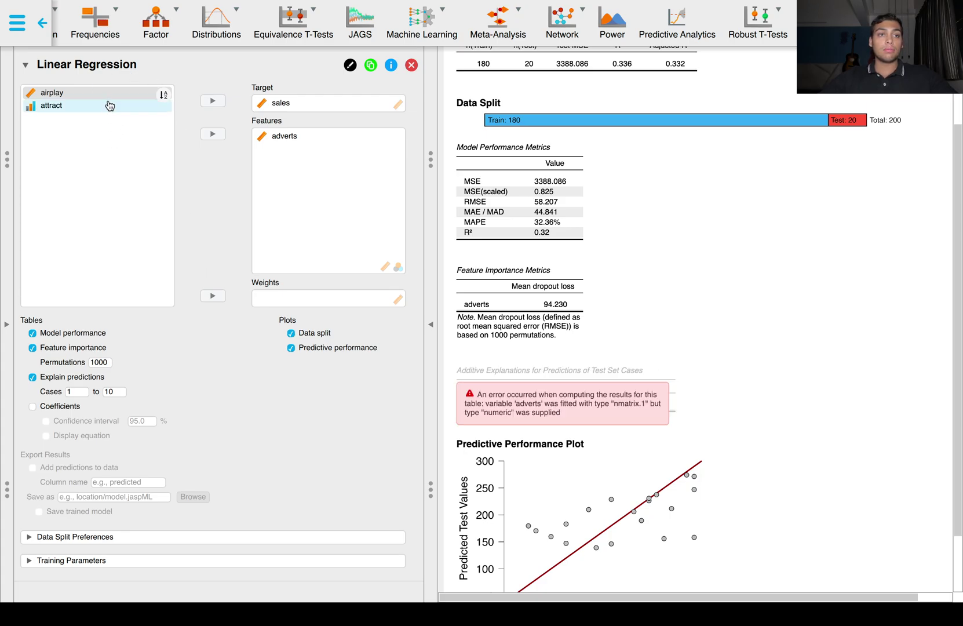
Step: Show the coefficients table with 95% intervals and the equation sales = 193.308 + 46.769 × adverts
{"action": "left_click", "coordinate": [48, 406]}
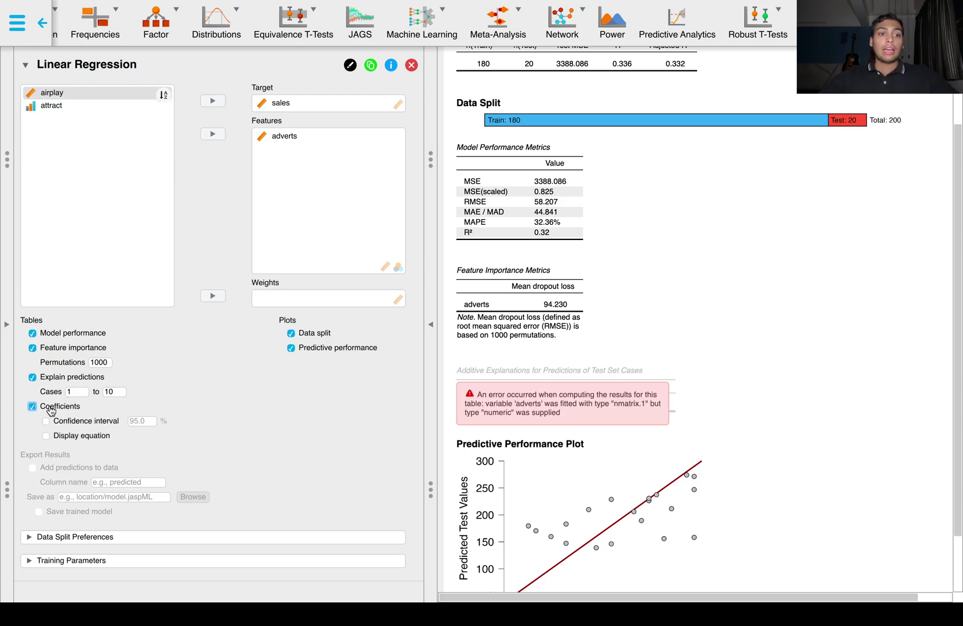
{"action": "left_click", "coordinate": [64, 422]}
{"action": "left_click", "coordinate": [57, 436]}
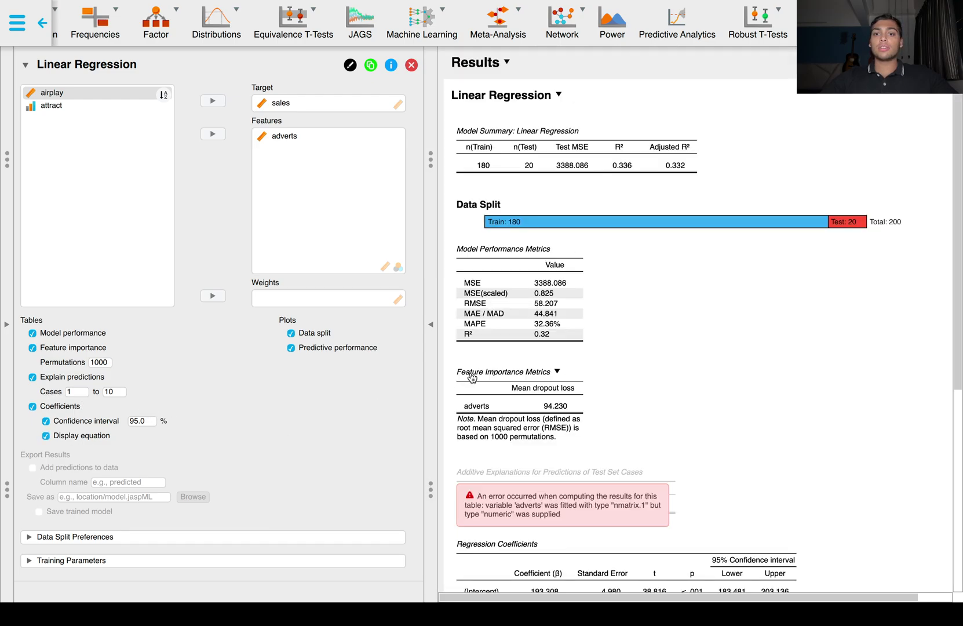
{"action": "scroll", "coordinate": [599, 393], "scroll_direction": "down", "scroll_amount": 5}
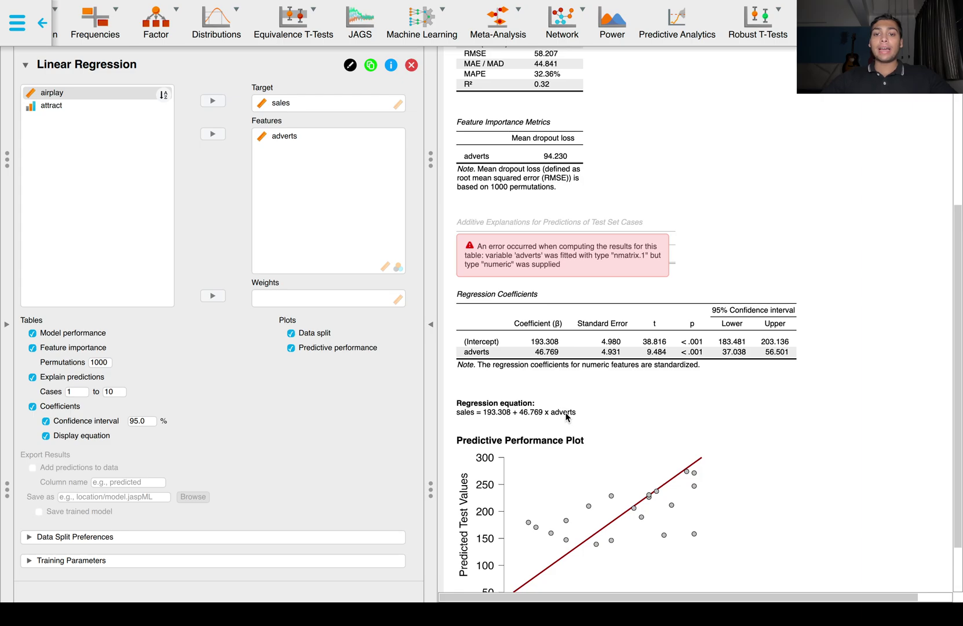
{"action": "scroll", "coordinate": [568, 406], "scroll_direction": "down", "scroll_amount": 3}
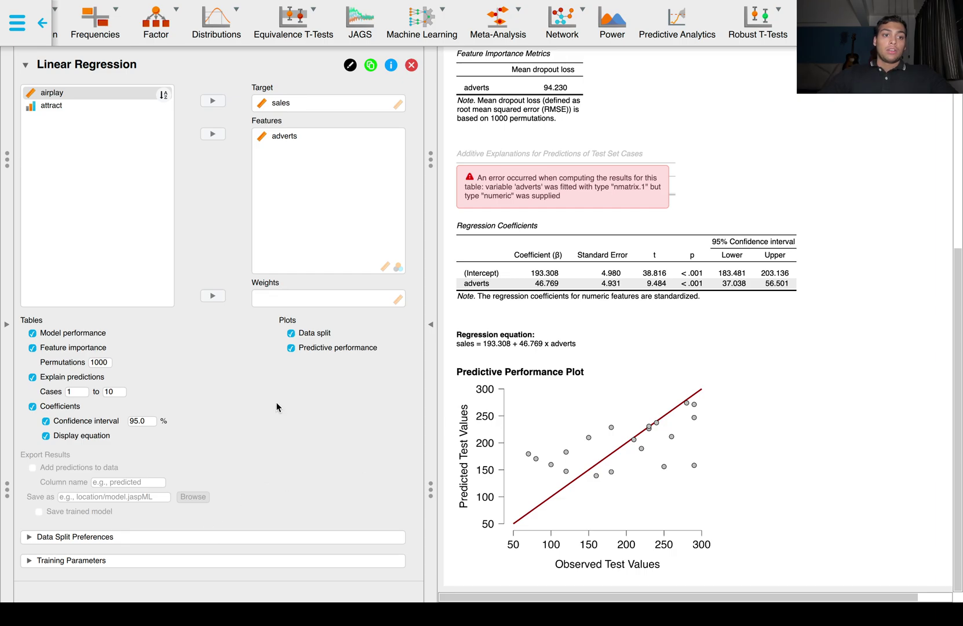
Step: Move airplay into Features beside adverts, lifting R² to 0.629 and cutting test MSE to 1850.575
{"action": "left_click", "coordinate": [103, 97]}
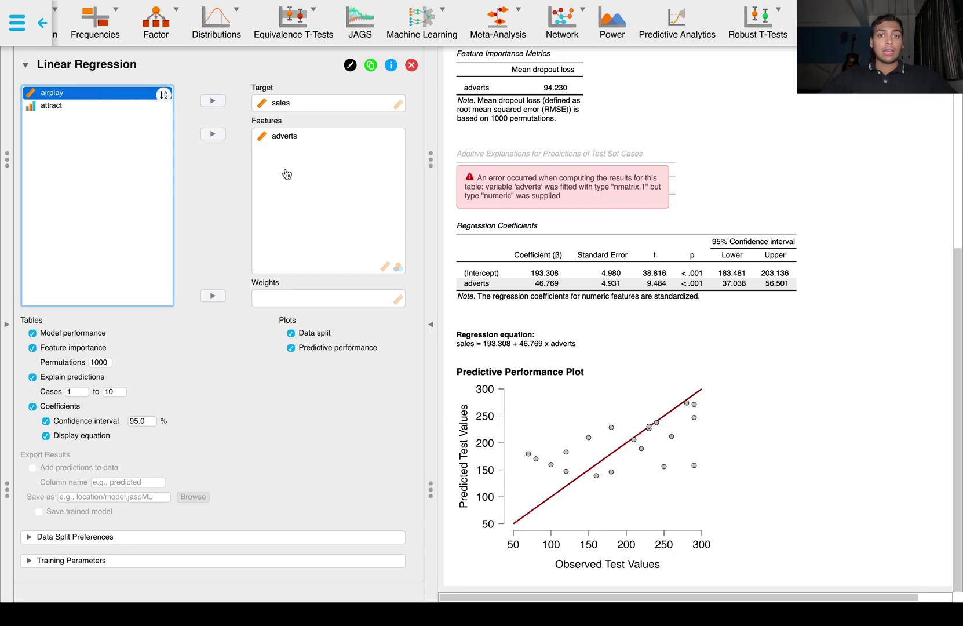
{"action": "scroll", "coordinate": [455, 283], "scroll_direction": "up", "scroll_amount": 5}
{"action": "scroll", "coordinate": [456, 283], "scroll_direction": "up", "scroll_amount": 3}
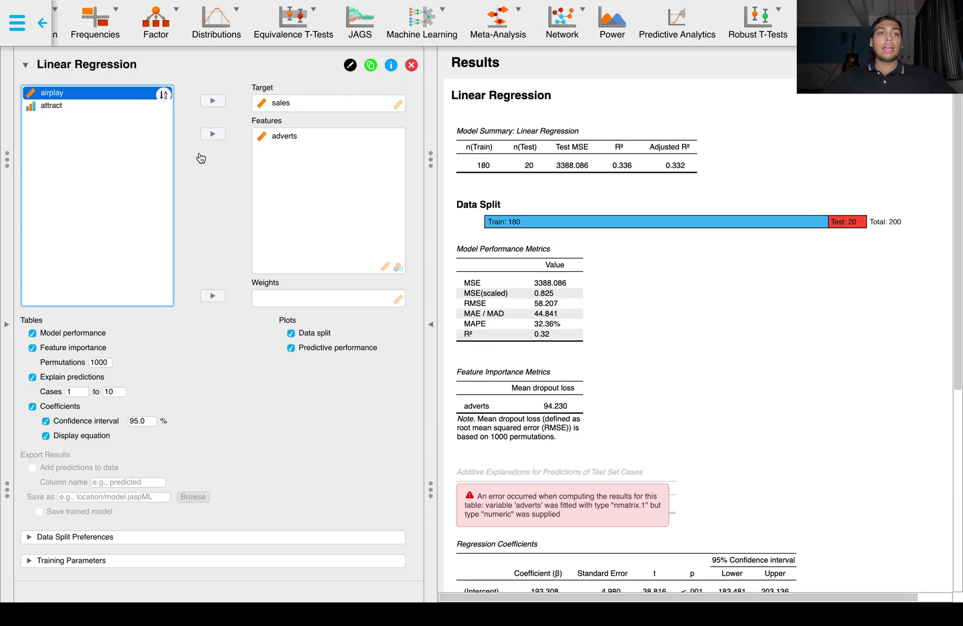
{"action": "left_click", "coordinate": [213, 134]}
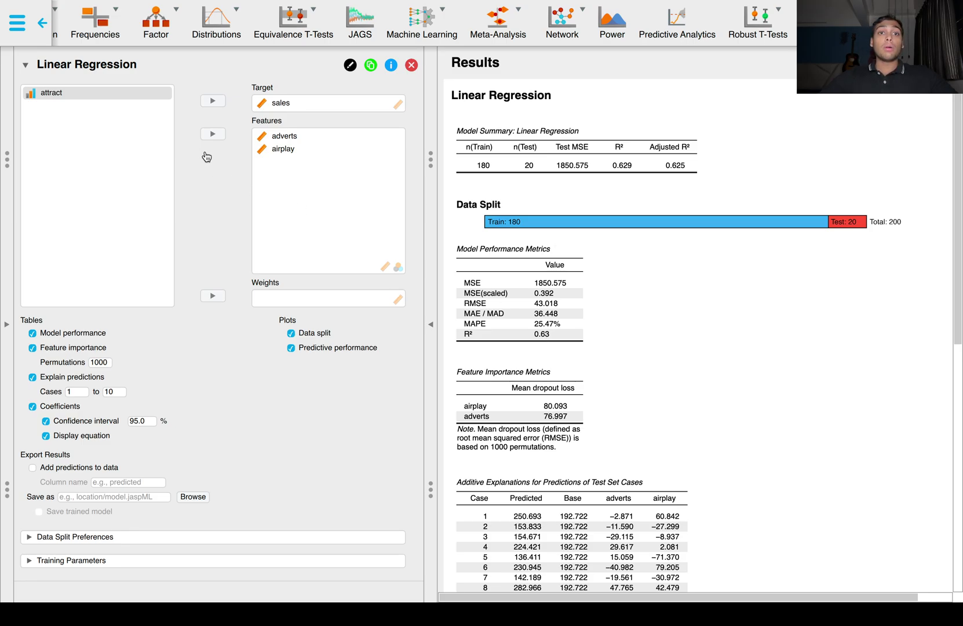
{"action": "left_click", "coordinate": [279, 137]}
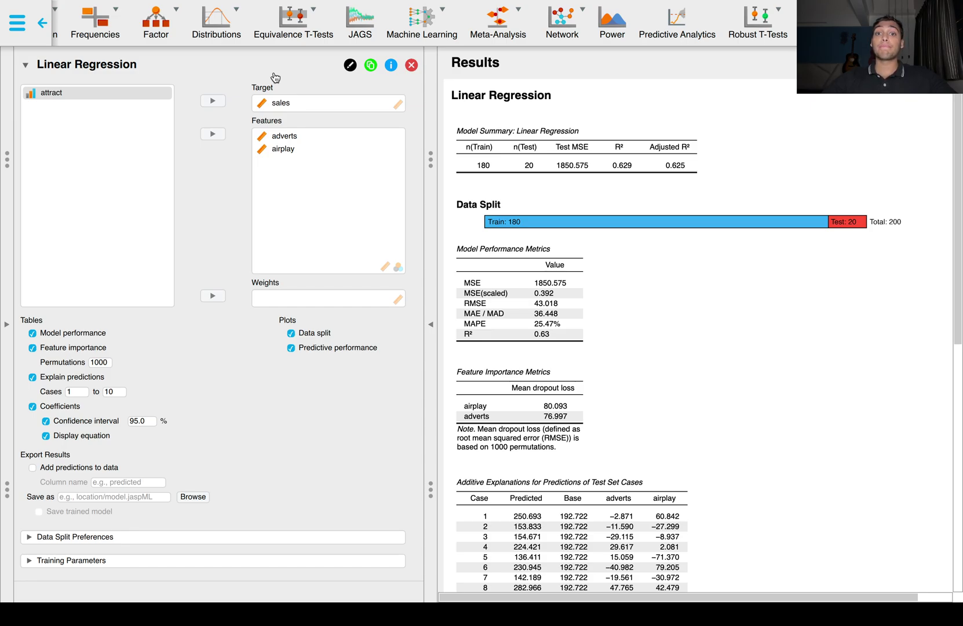
Step: Add attract as a third feature, raising R² to 0.658 and dropping test MSE to 1330.732
{"action": "left_click", "coordinate": [141, 94]}
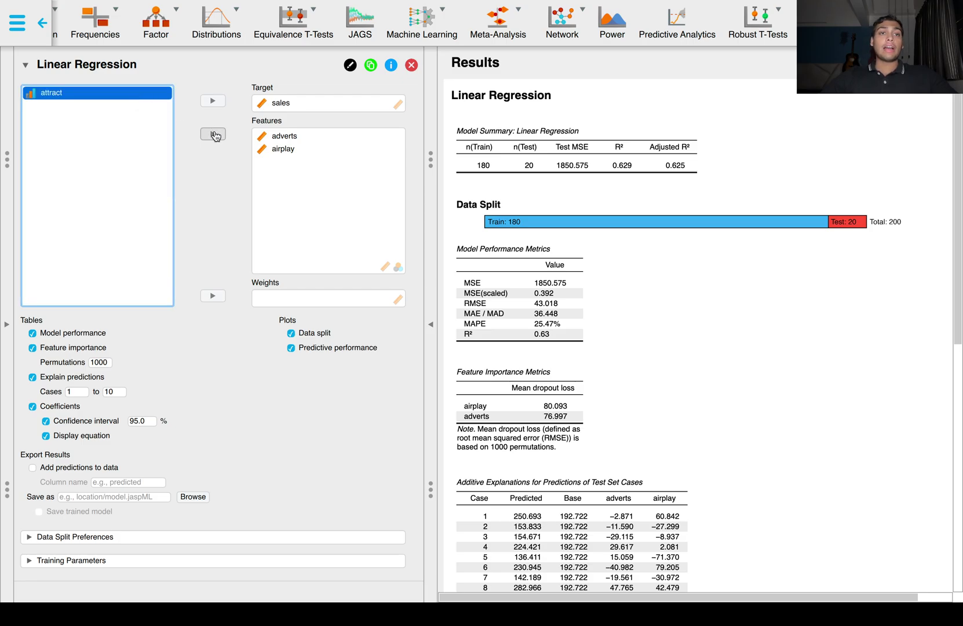
{"action": "left_click", "coordinate": [213, 135]}
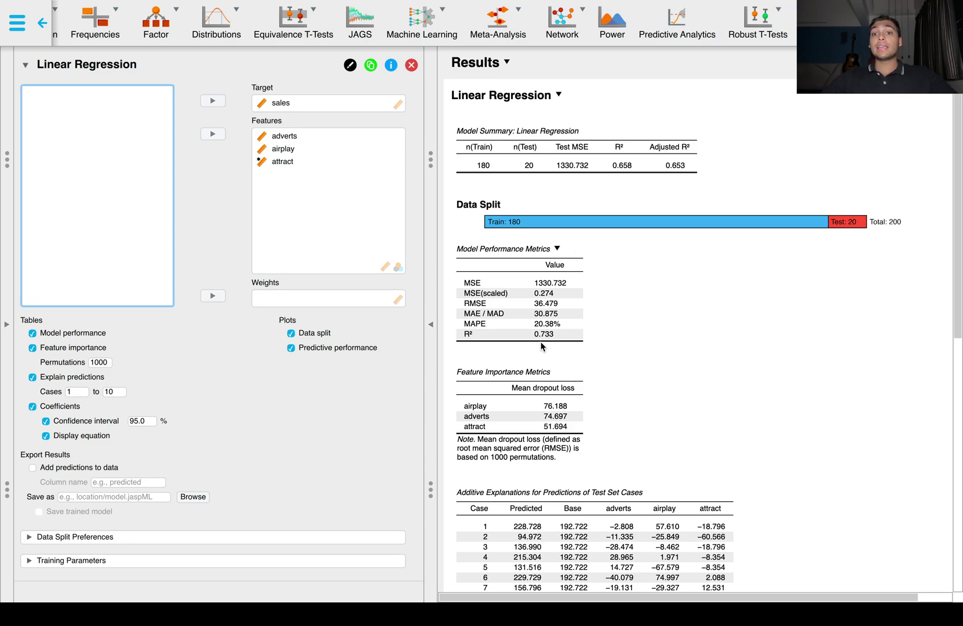
{"action": "left_click", "coordinate": [302, 161]}
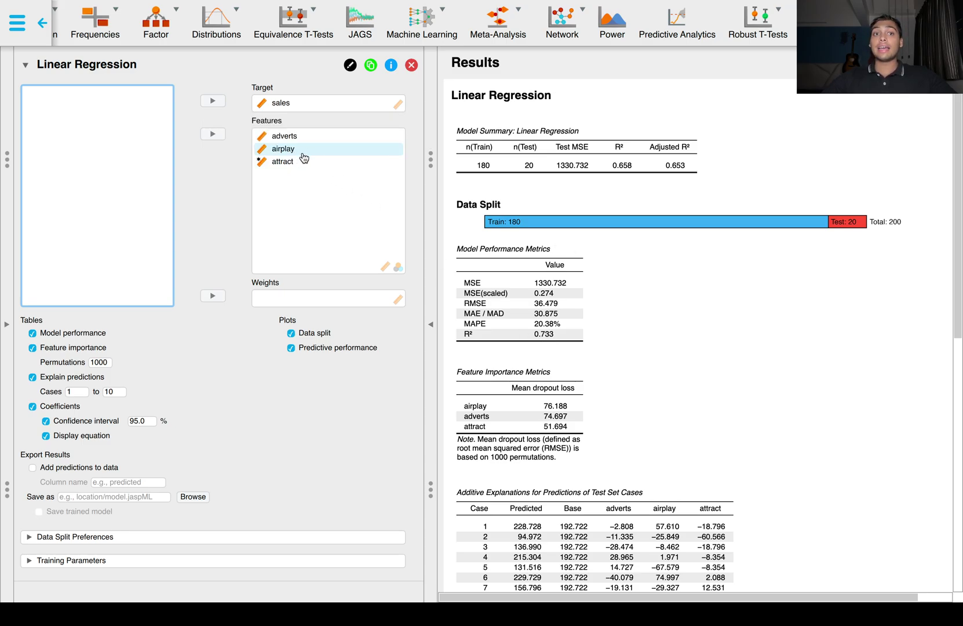
{"action": "left_click", "coordinate": [265, 182]}
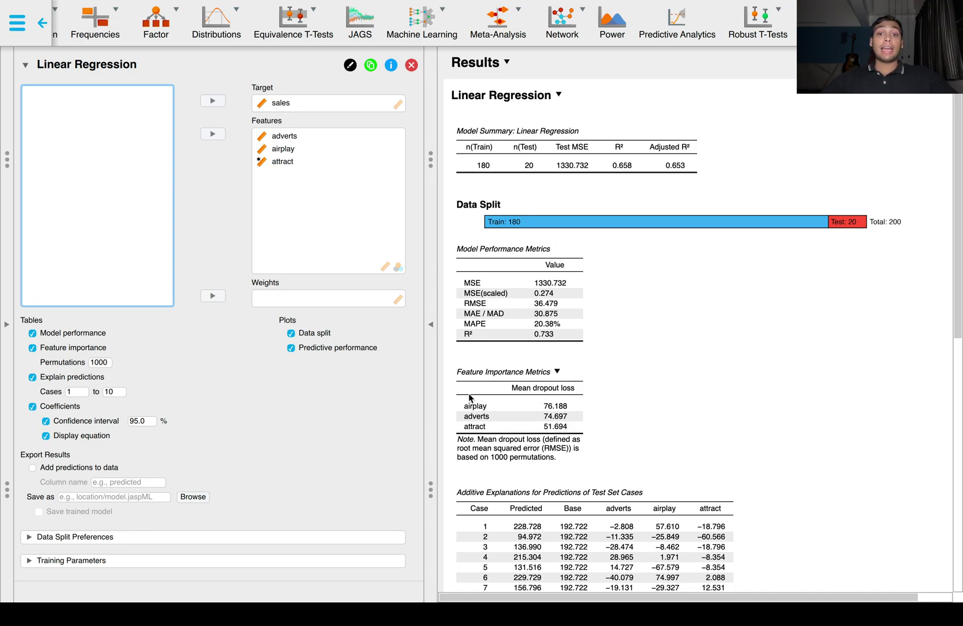
{"action": "scroll", "coordinate": [470, 396], "scroll_direction": "down", "scroll_amount": 5}
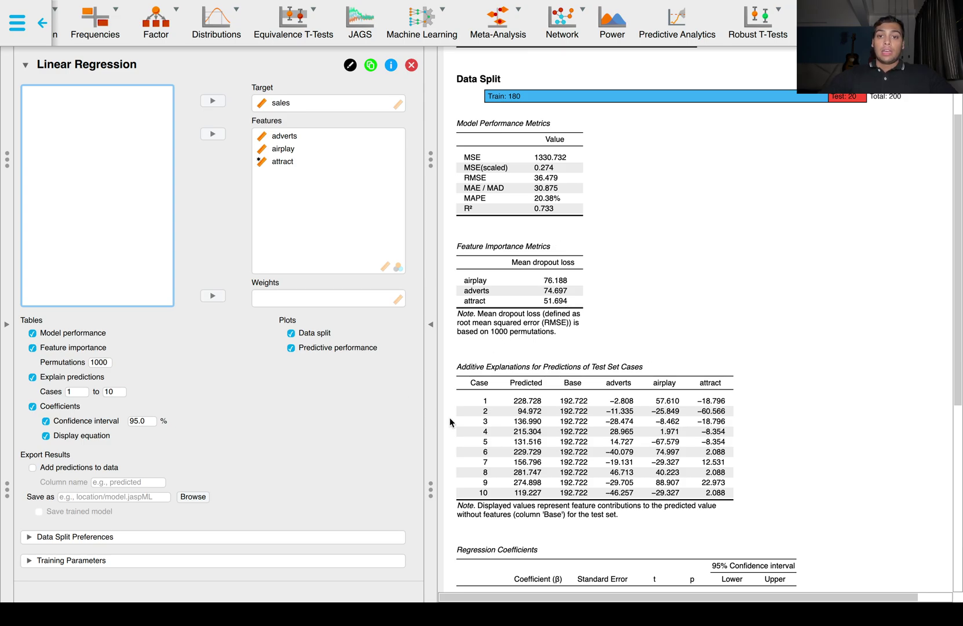
{"action": "scroll", "coordinate": [538, 381], "scroll_direction": "down", "scroll_amount": 8}
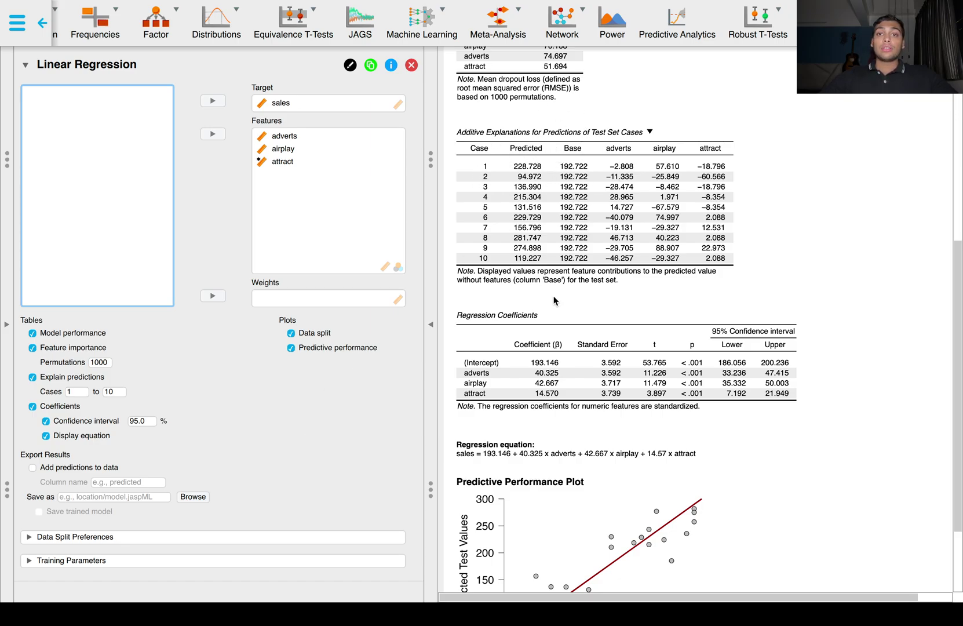
{"action": "scroll", "coordinate": [554, 300], "scroll_direction": "up", "scroll_amount": 15}
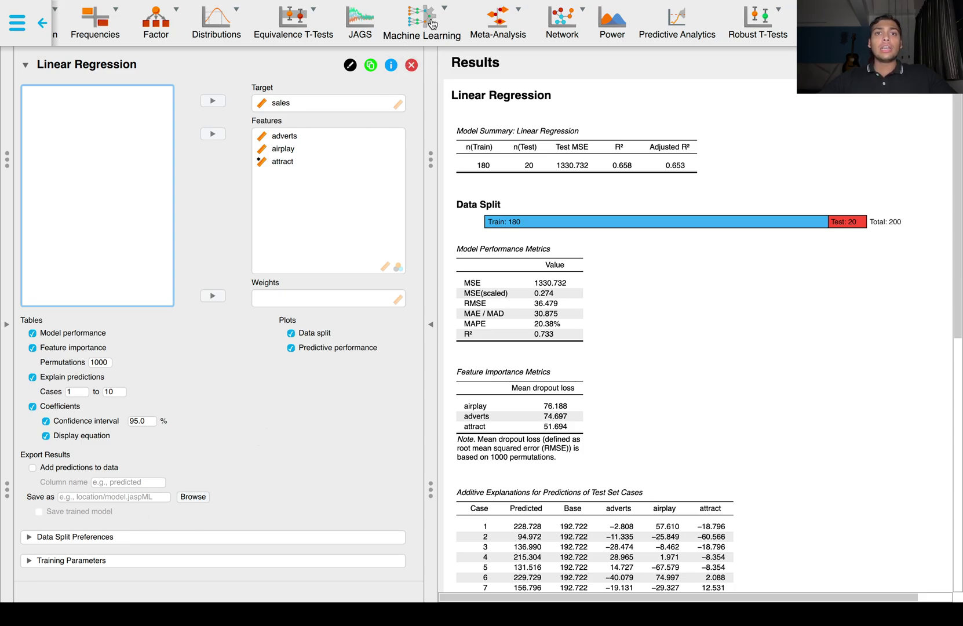
Step: Add a Prediction analysis from the Machine Learning menu's Prediction section
{"action": "left_click", "coordinate": [447, 11]}
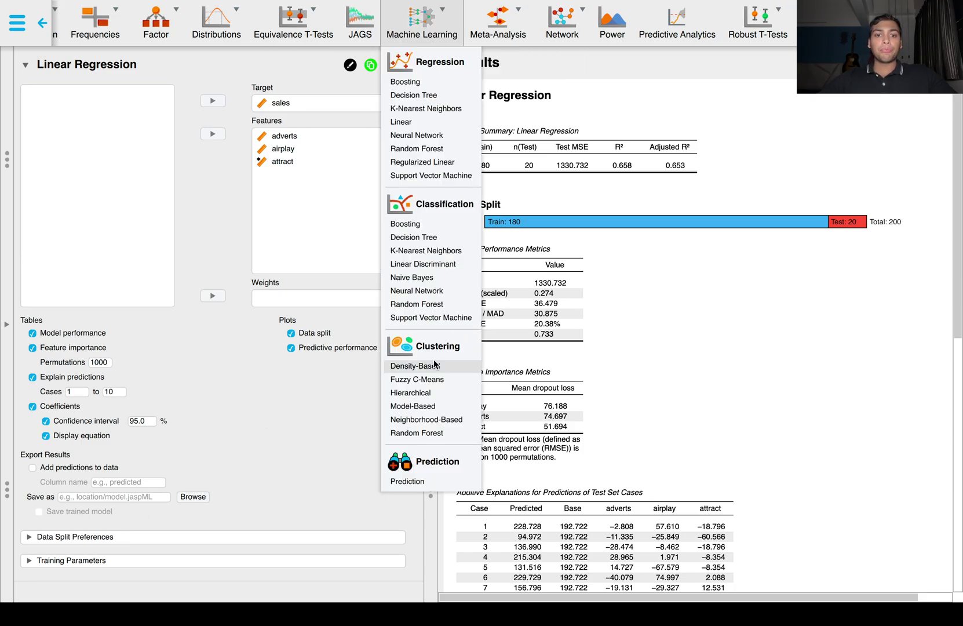
{"action": "left_click", "coordinate": [410, 481]}
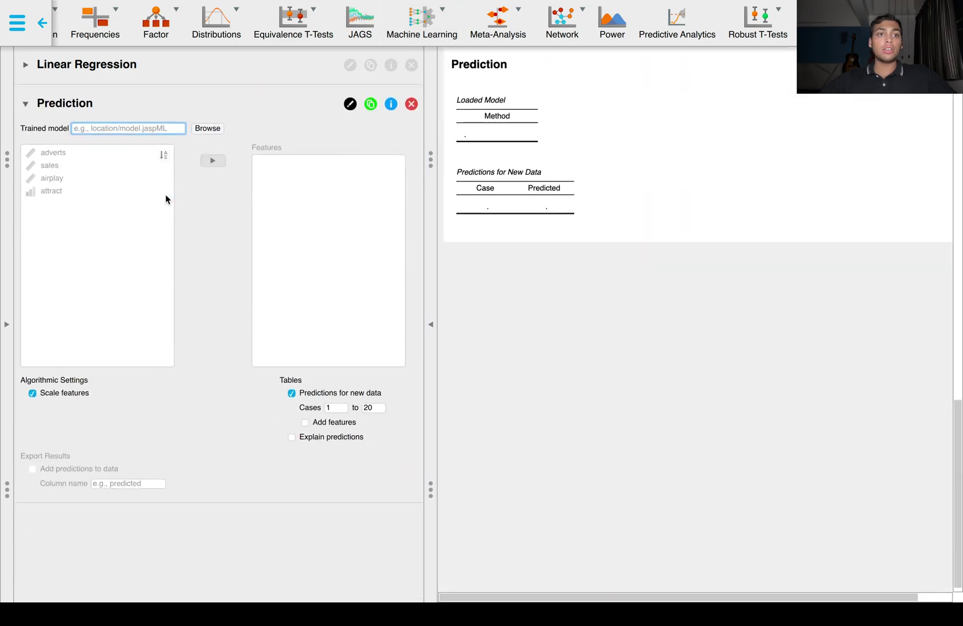